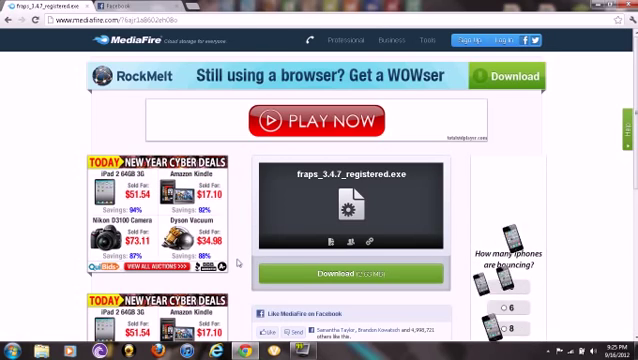
# Download fraps_3.4.7_registered.exe and bring up Fraps showing its version 3.4.7 registration details
pyautogui.click(324, 283)
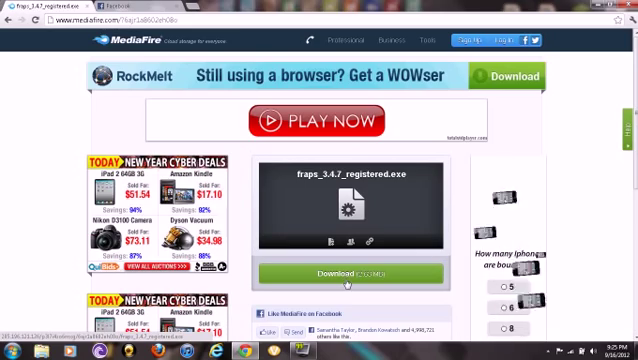
pyautogui.click(384, 283)
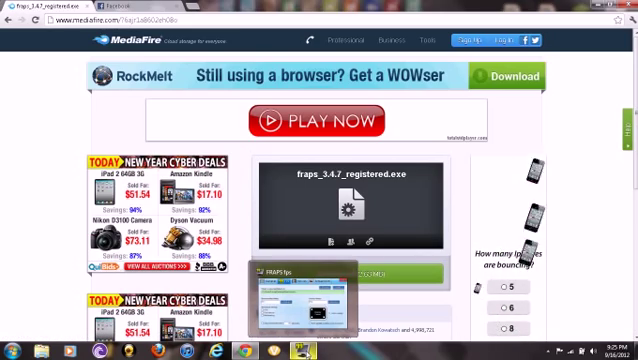
pyautogui.click(302, 300)
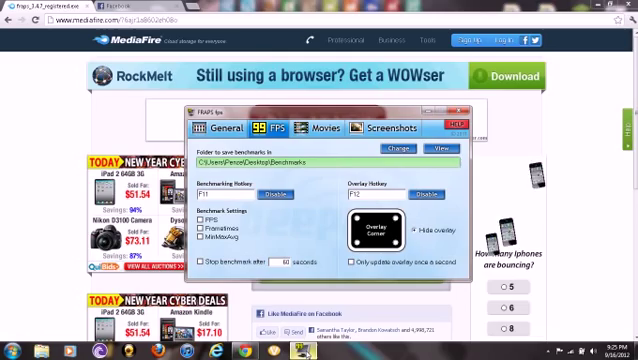
pyautogui.click(238, 128)
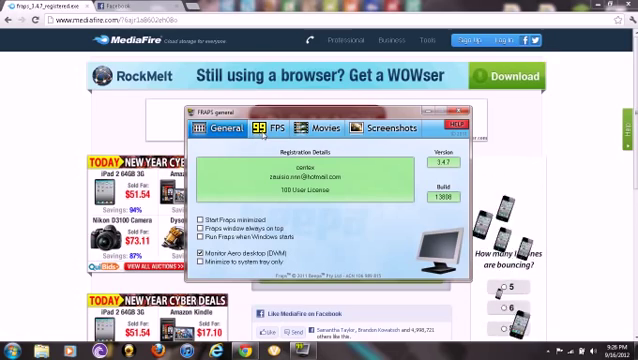
# Show the FPS settings (benchmark F11, overlay F12) and choose a frame-rate overlay corner
pyautogui.click(262, 134)
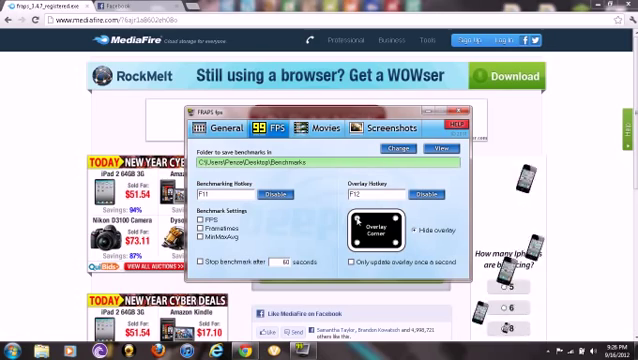
pyautogui.click(374, 237)
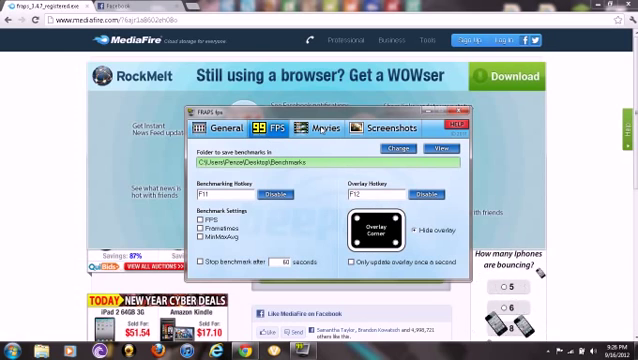
# Show the movie settings: Desktop folder, F9 hotkey, 50 fps, half-size, external sound
pyautogui.click(322, 129)
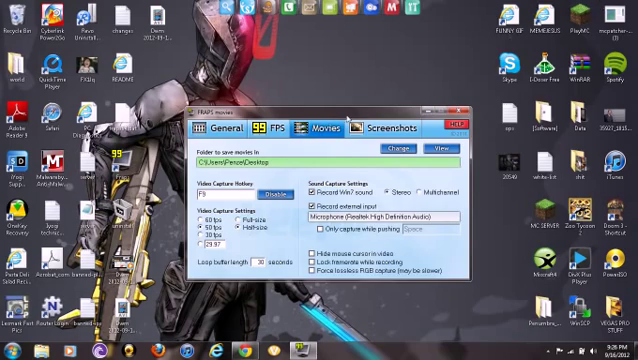
# Move Fraps rightward, nudge a desktop file icon, then show Screenshots settings (F10, BMP)
pyautogui.moveTo(350, 117); pyautogui.dragTo(490, 100)
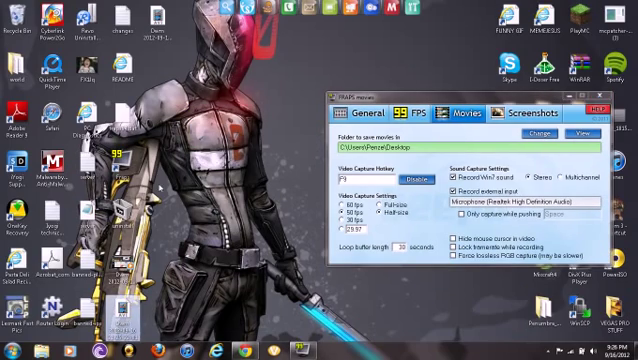
pyautogui.click(157, 22)
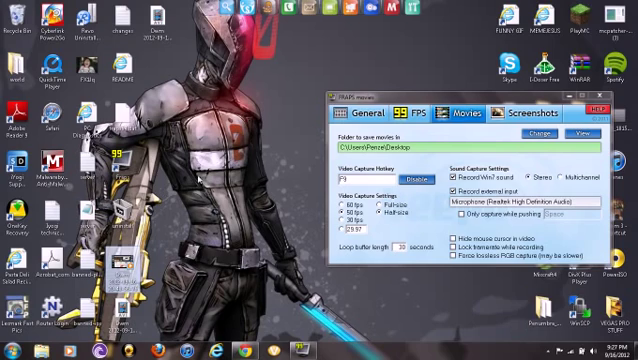
pyautogui.moveTo(121, 262); pyautogui.dragTo(121, 268)
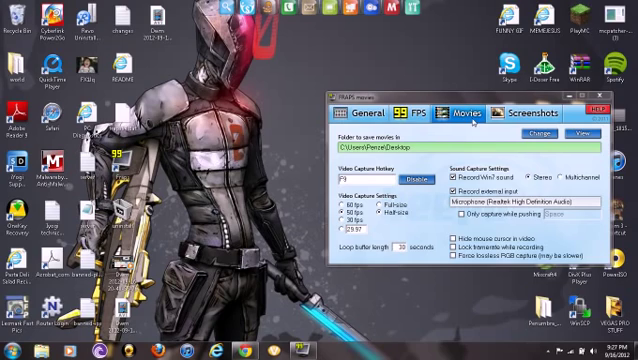
pyautogui.click(509, 116)
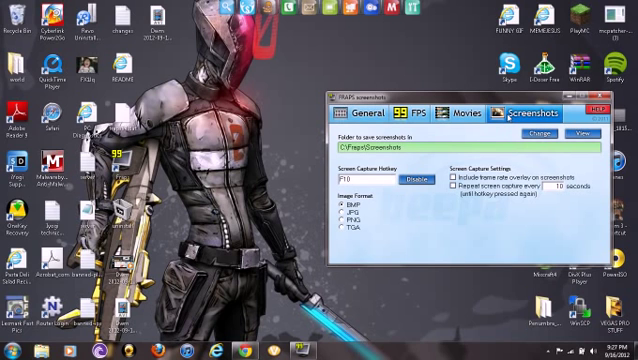